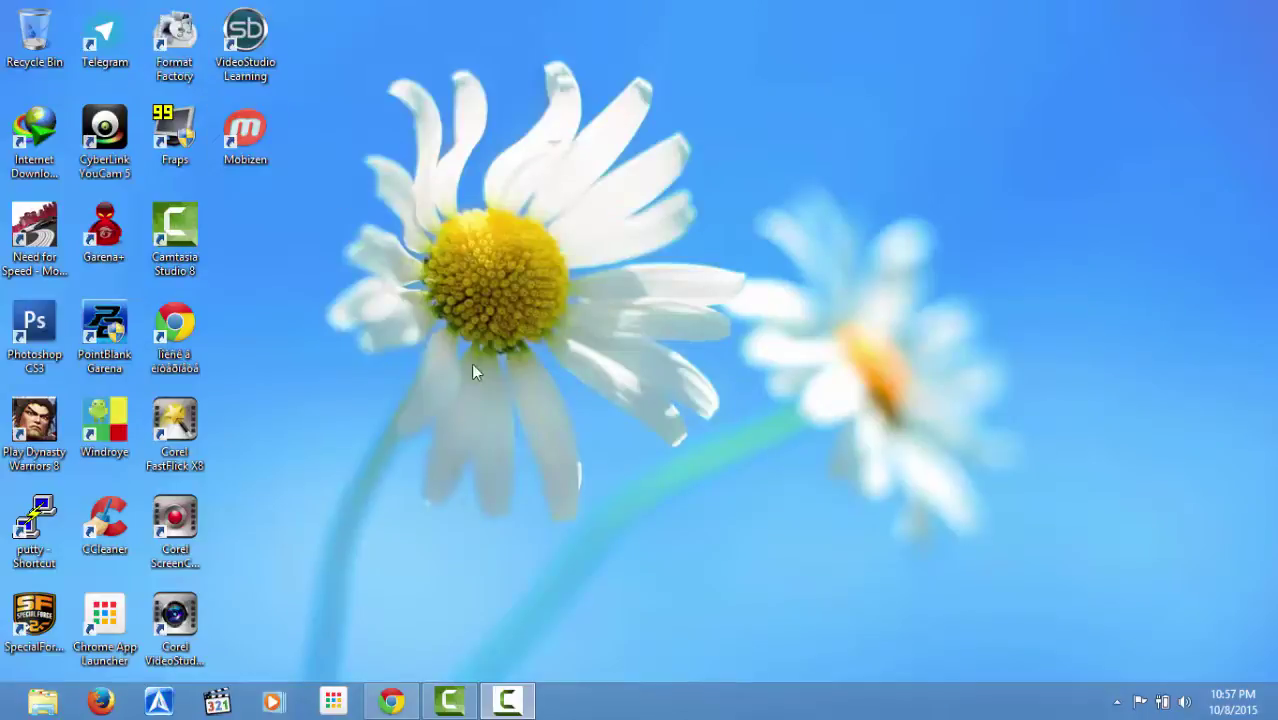
click(391, 700)
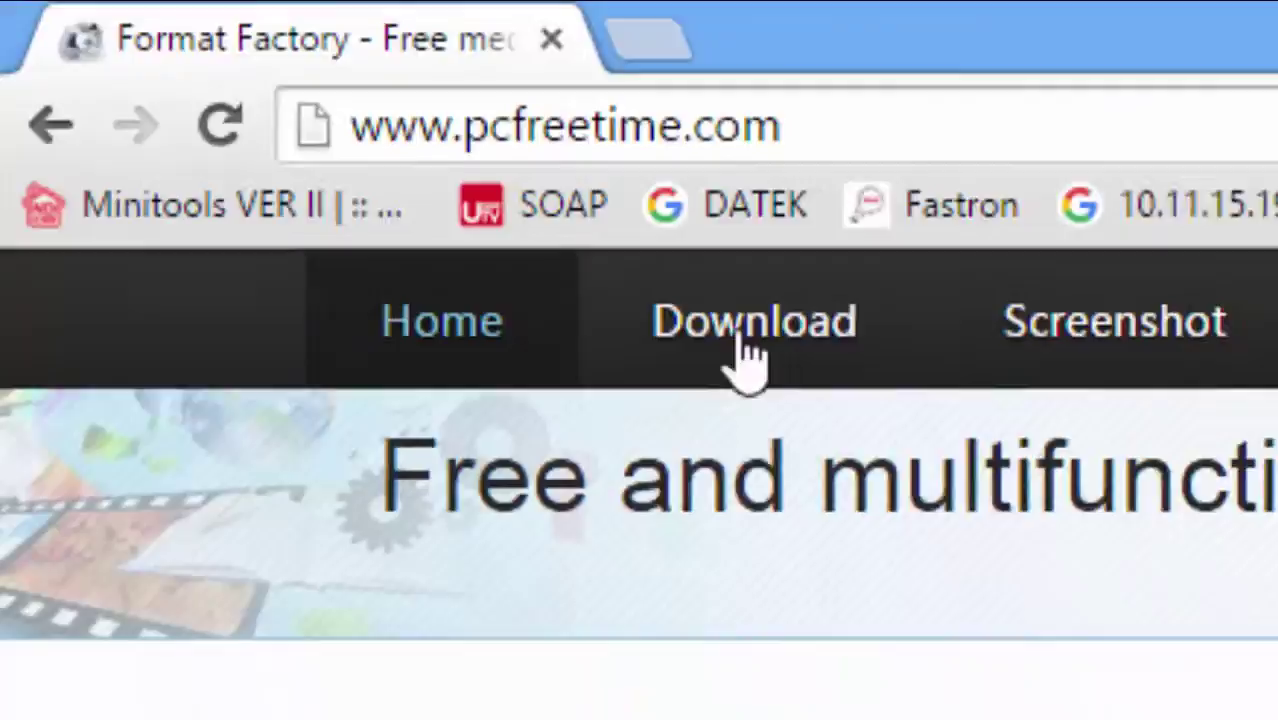
click(830, 375)
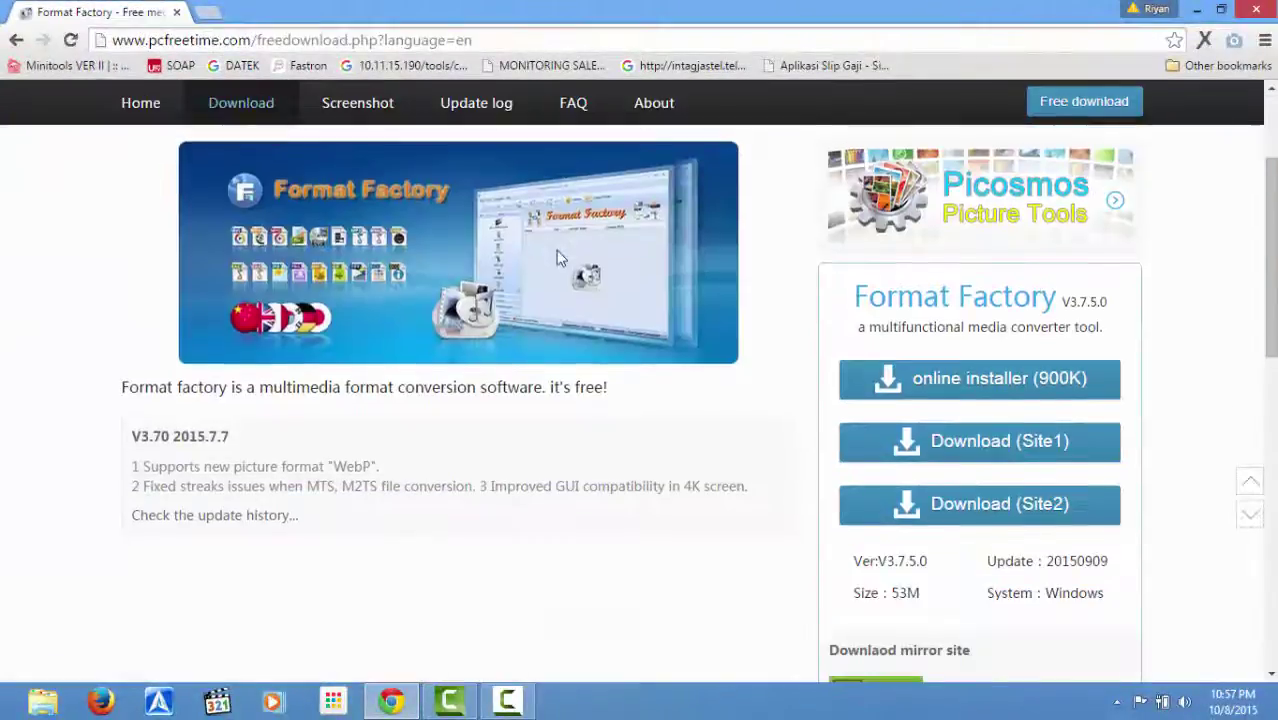
scroll(1100, 220, down, 4)
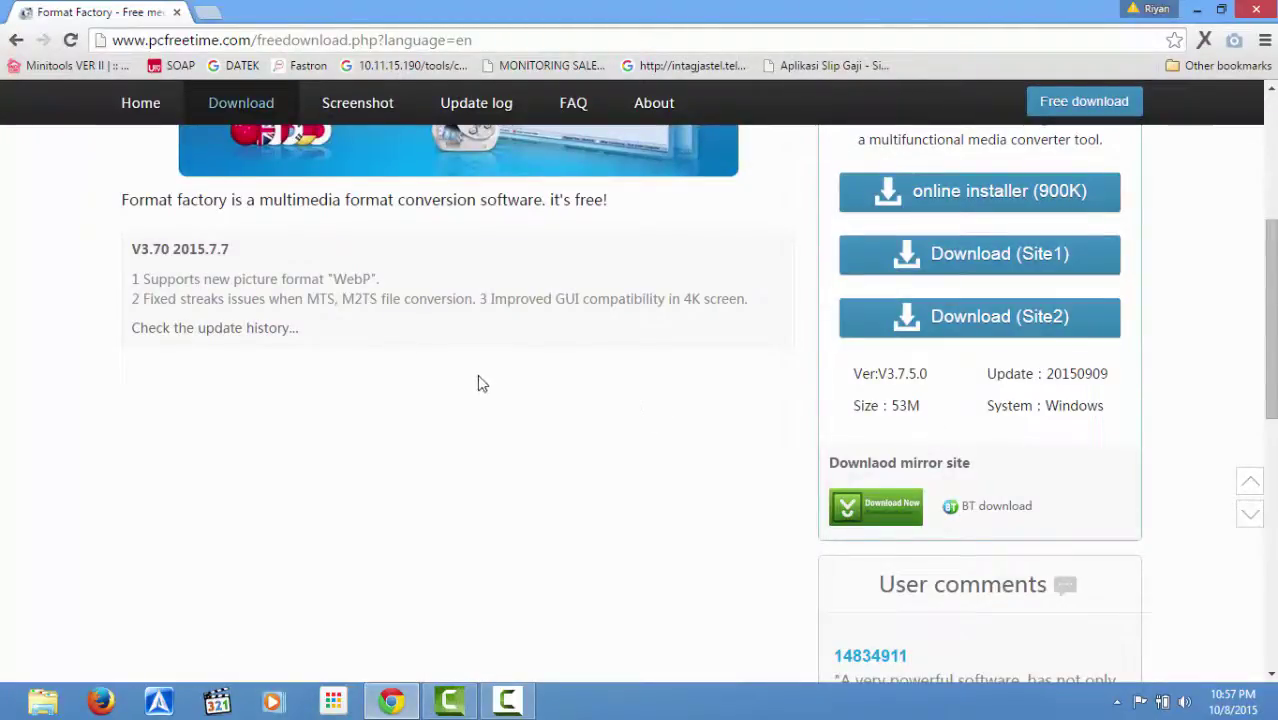
scroll(551, 390, up, 3)
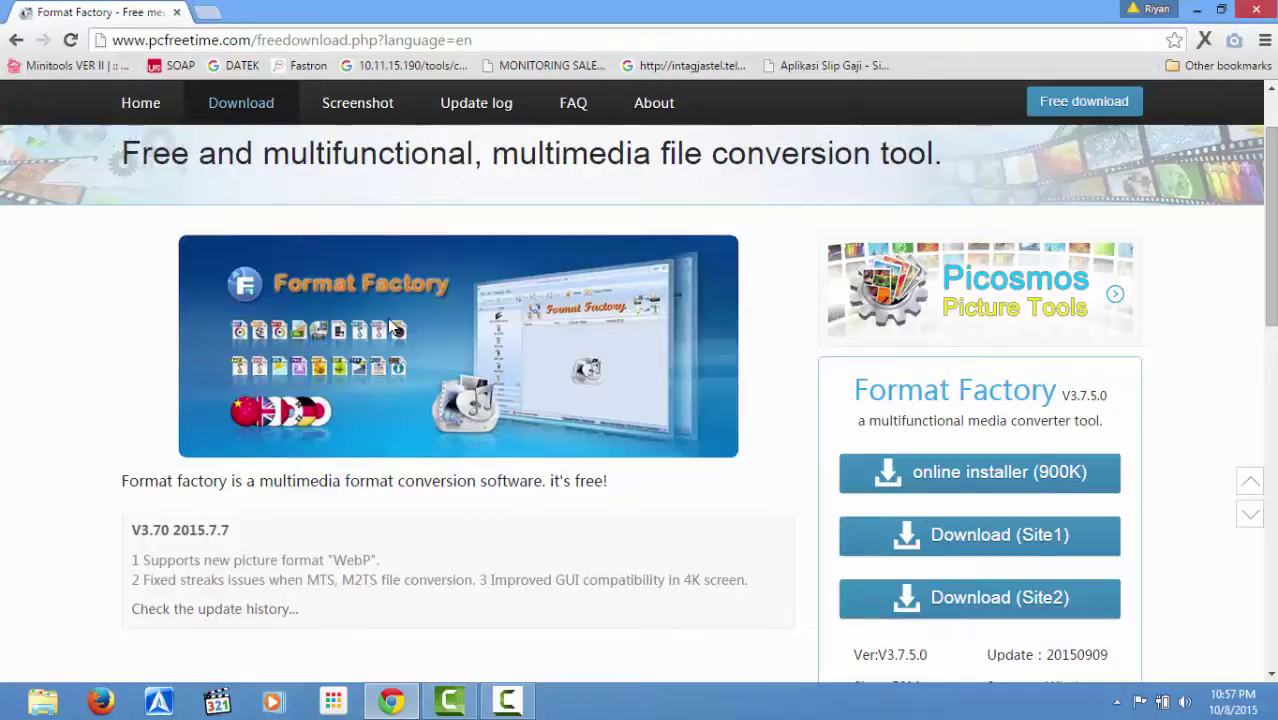
scroll(410, 325, down, 2)
scroll(418, 325, down, 4)
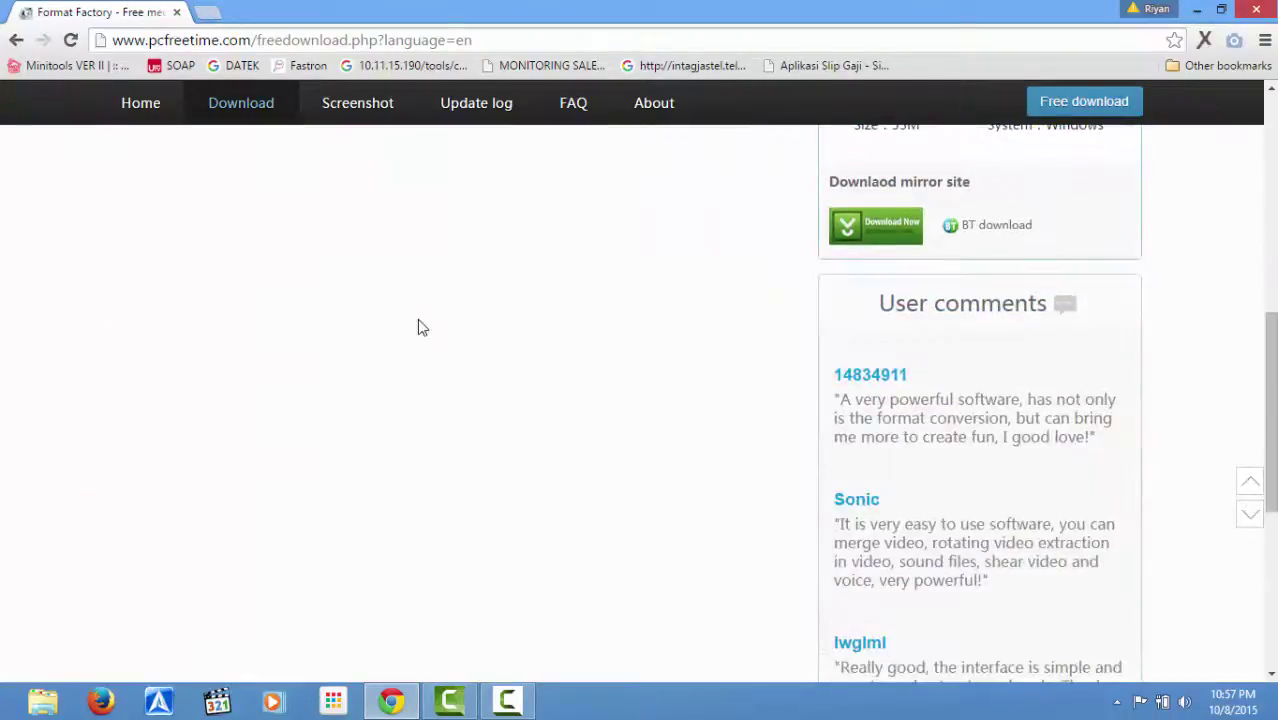
scroll(420, 328, up, 4)
scroll(419, 330, up, 3)
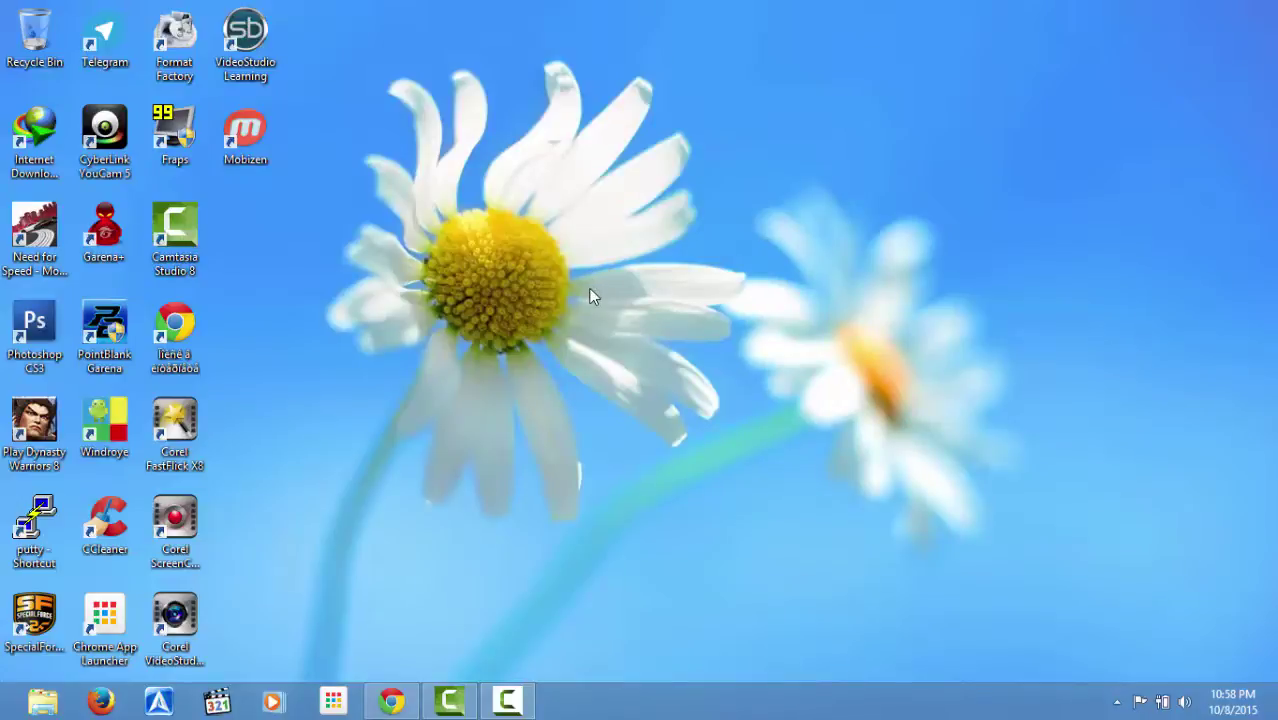
- Launch Format Factory and add the "Brandon Beal - Twerk It Like Miley (Explicit)" video from the Video Klip folder to an All to 3GP conversion
double_click(174, 40)
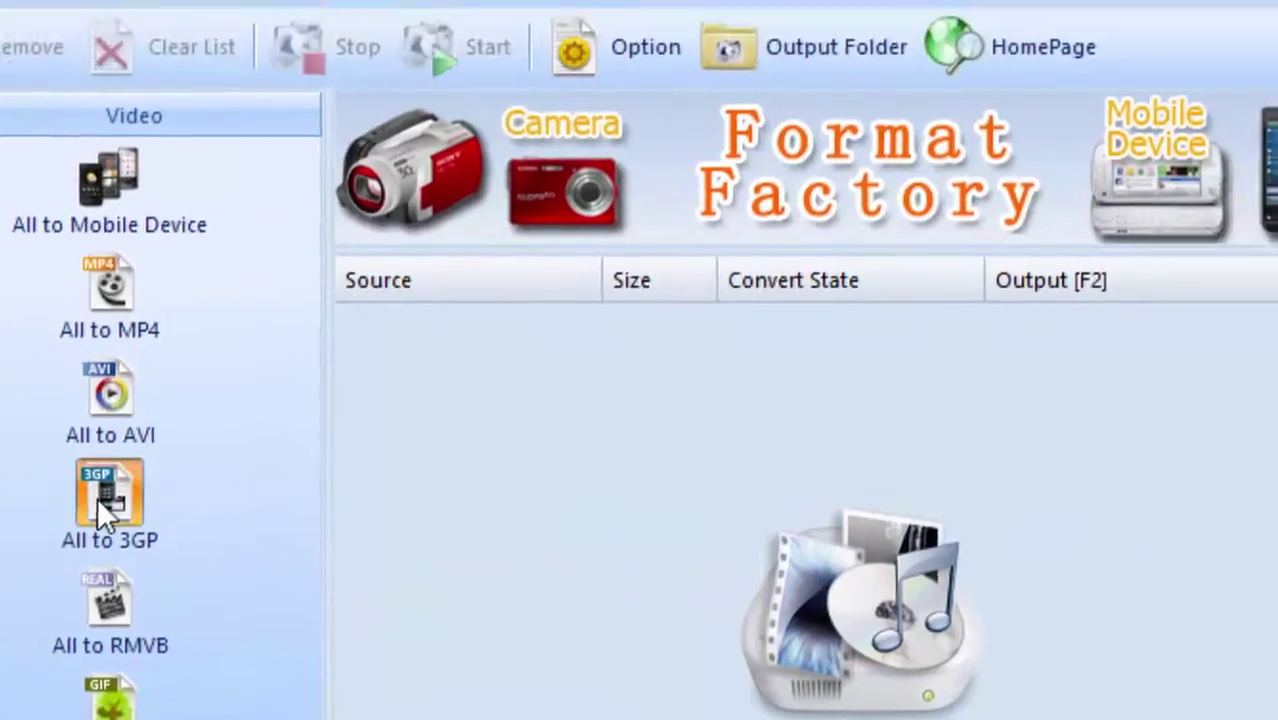
click(200, 410)
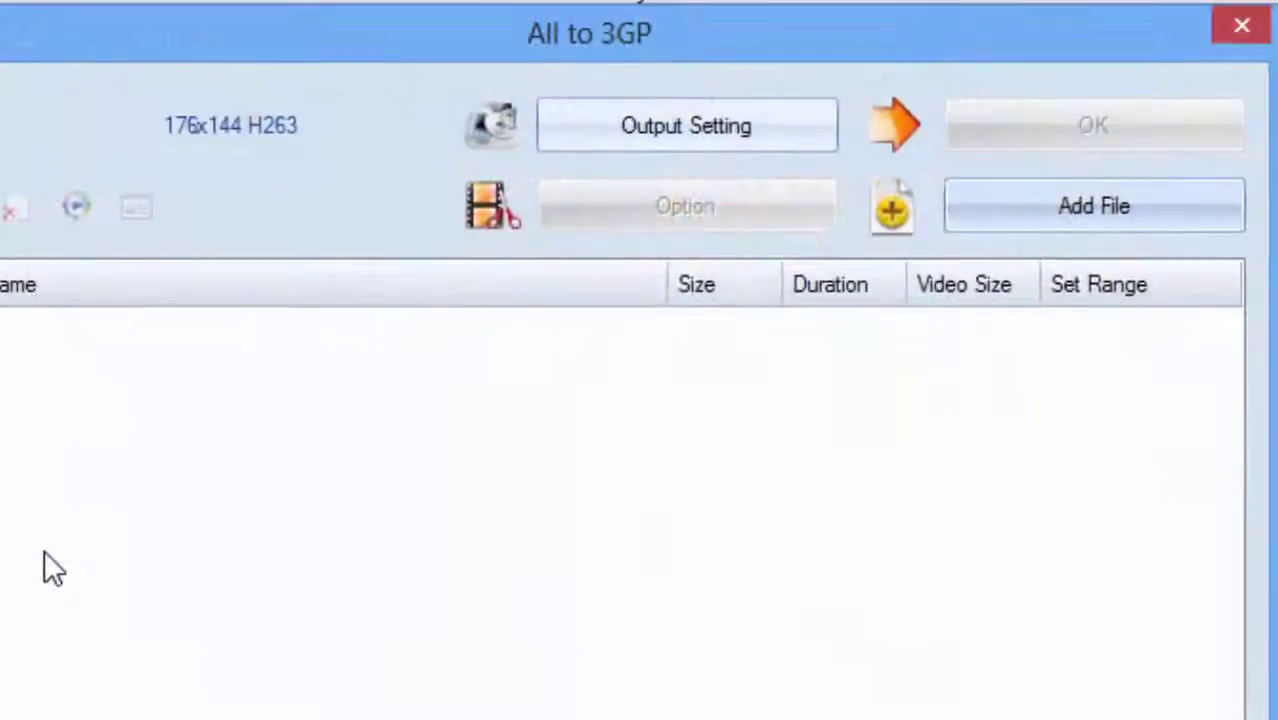
click(975, 230)
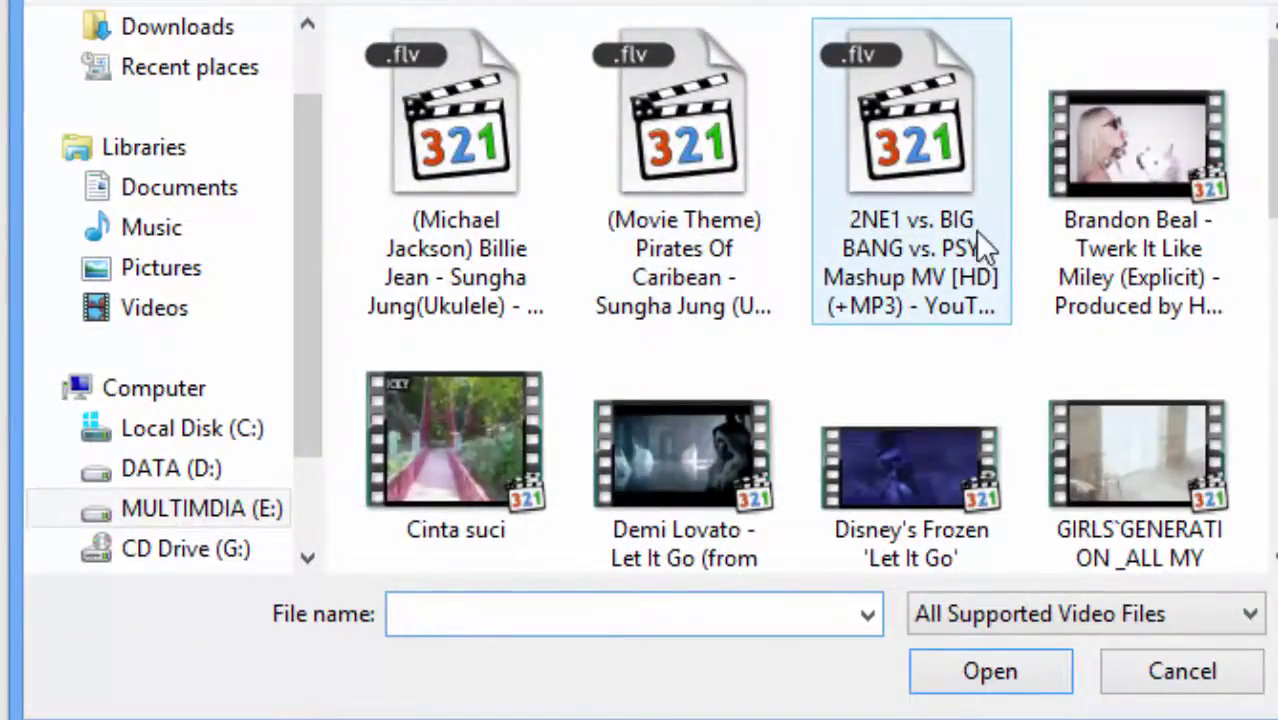
click(1103, 176)
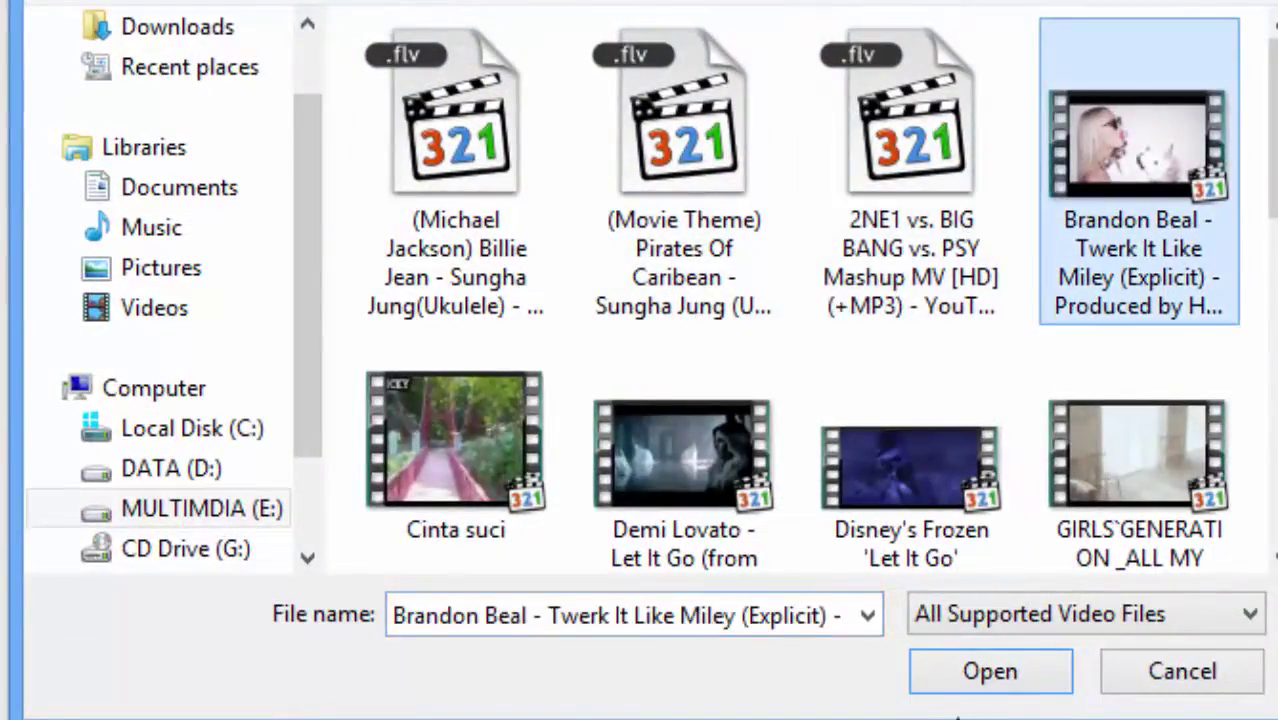
click(1004, 688)
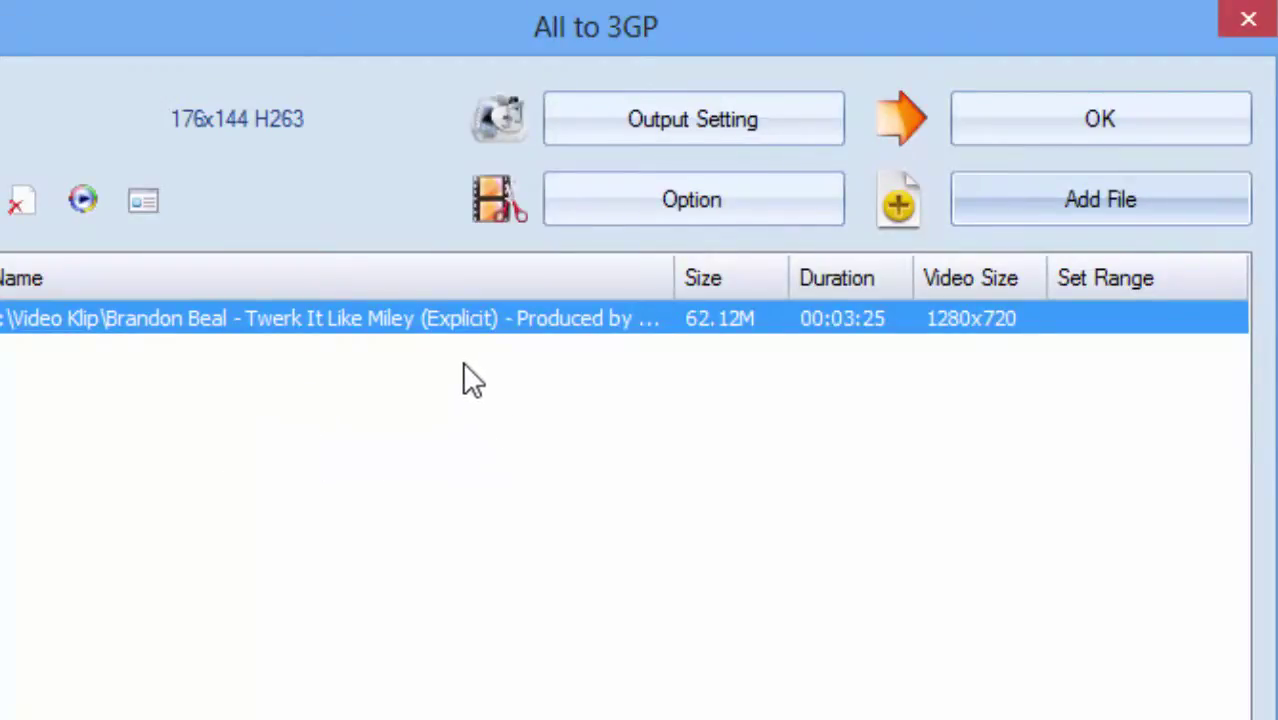
click(1085, 205)
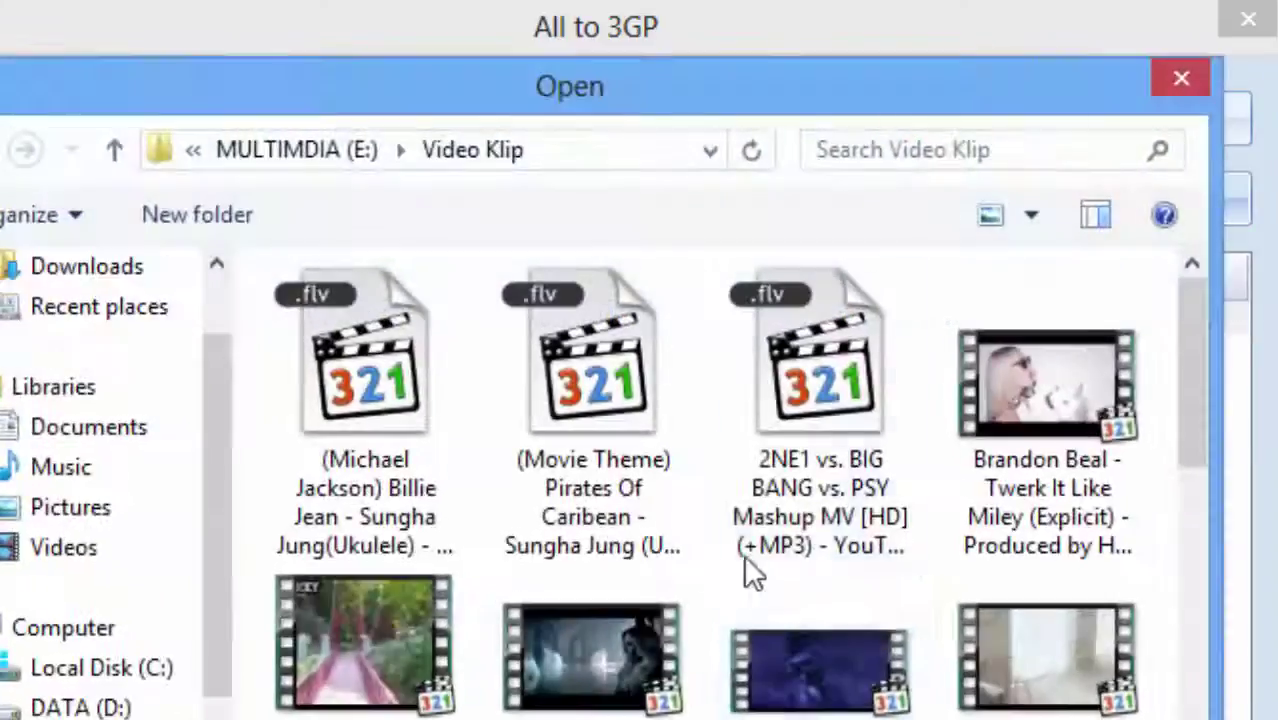
drag(933, 564, 415, 330)
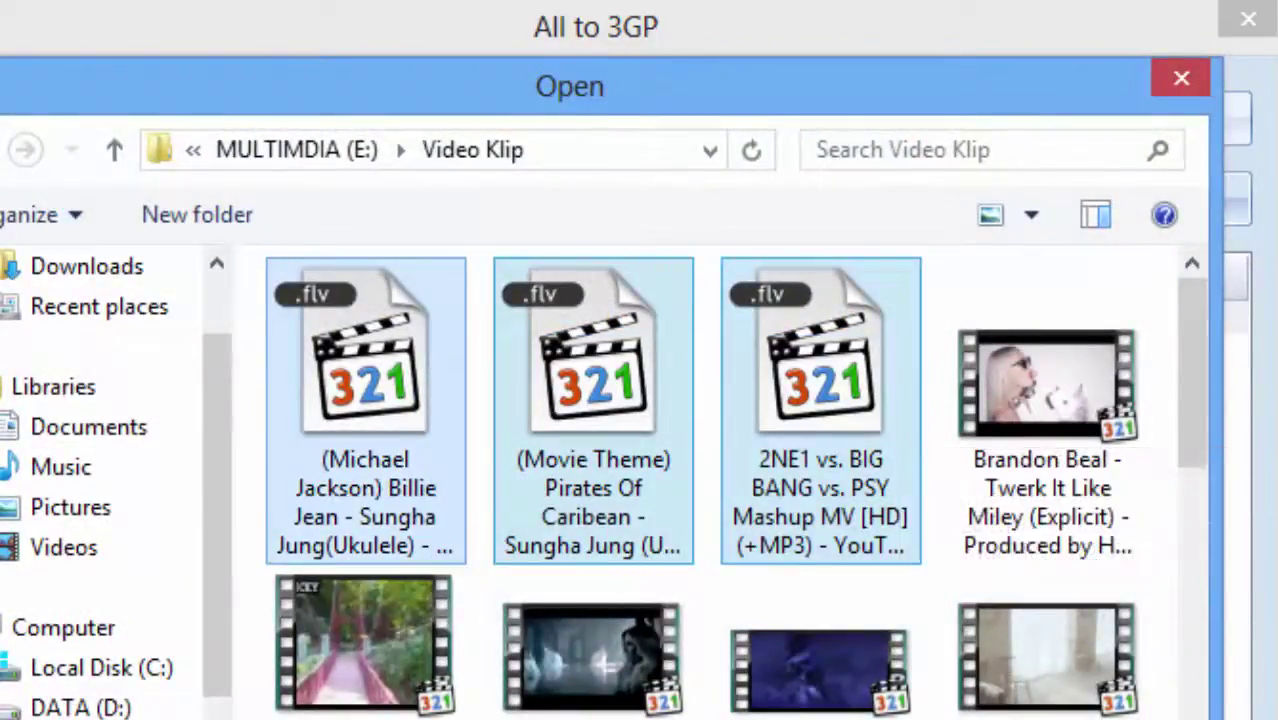
key(Return)
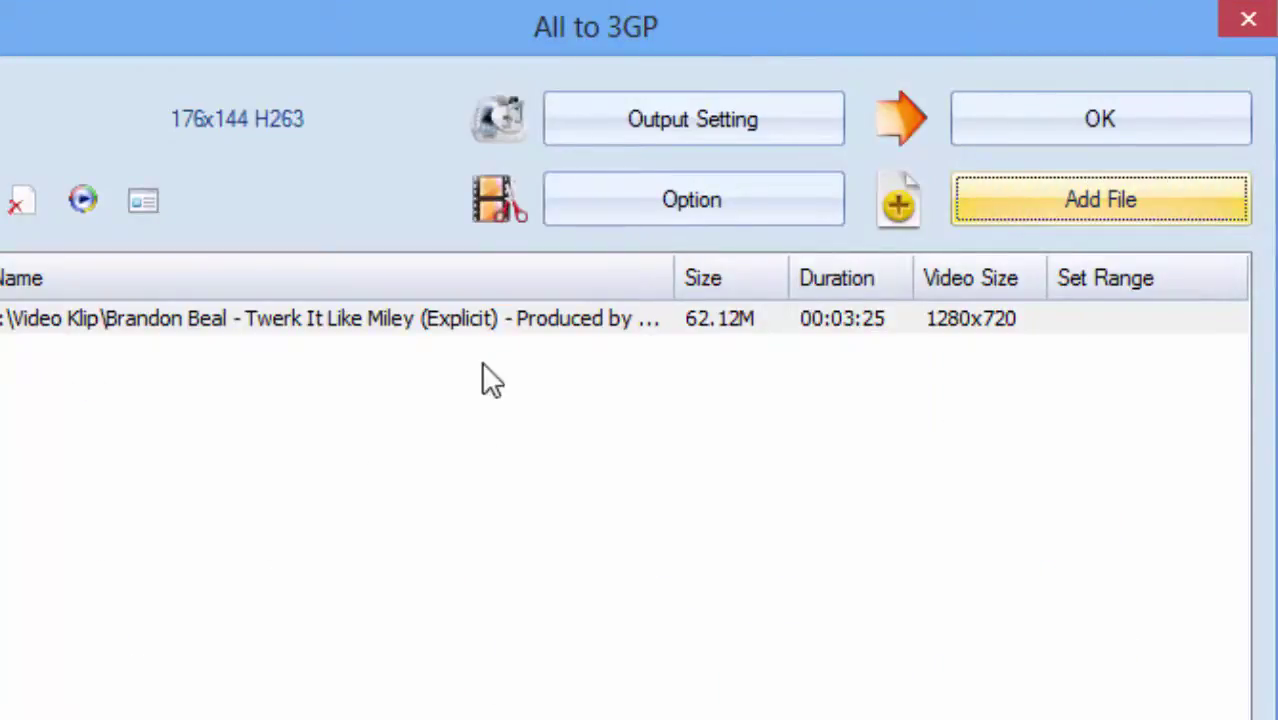
- Confirm the All to 3GP task for the added video and start converting it
click(1045, 136)
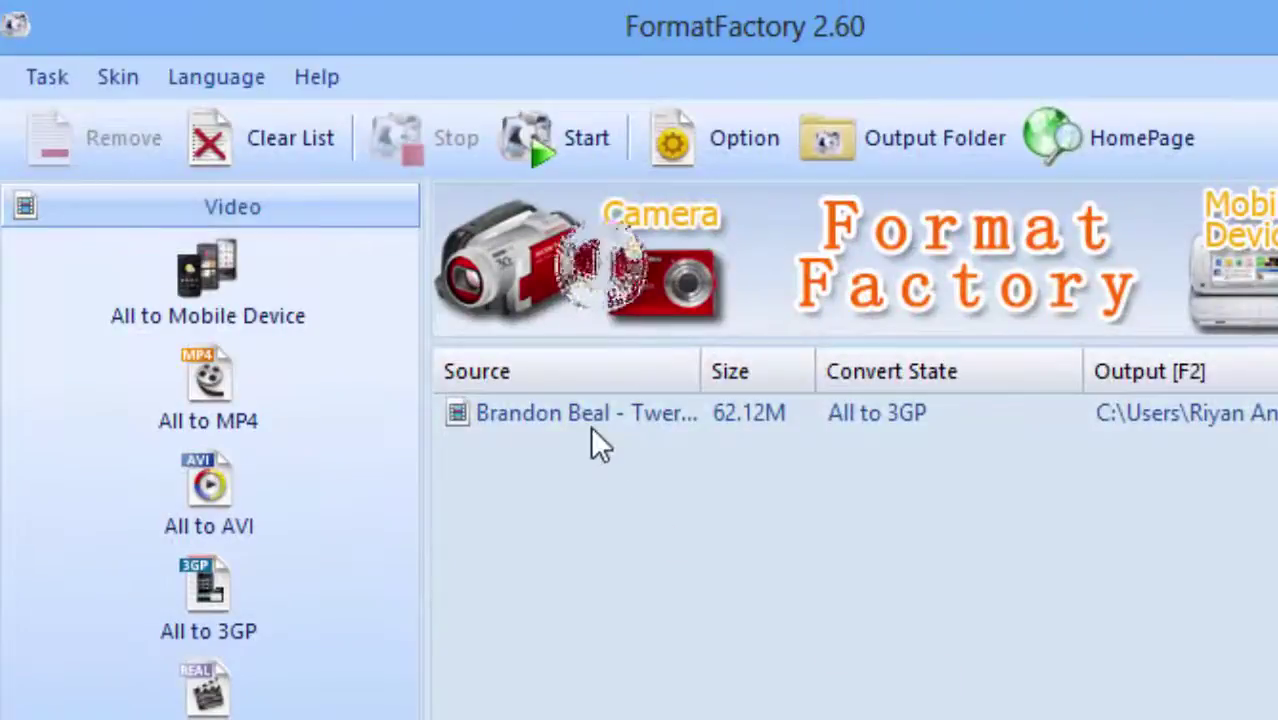
click(50, 80)
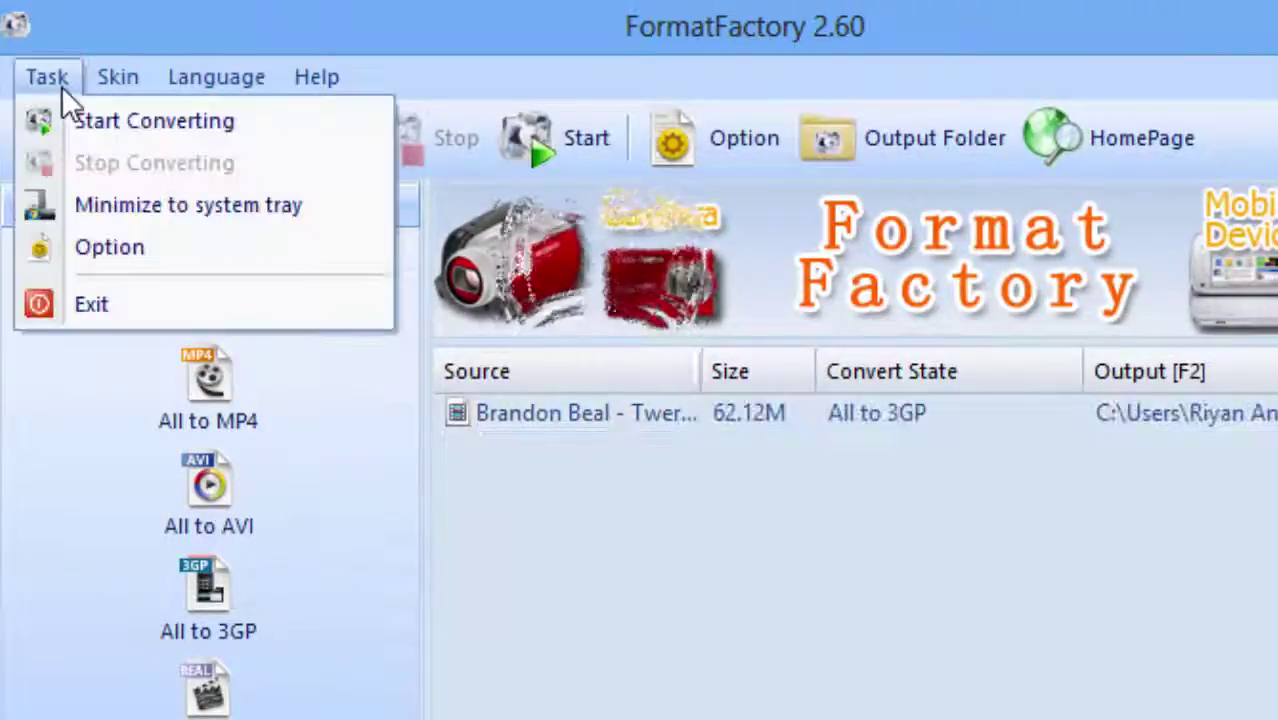
click(105, 120)
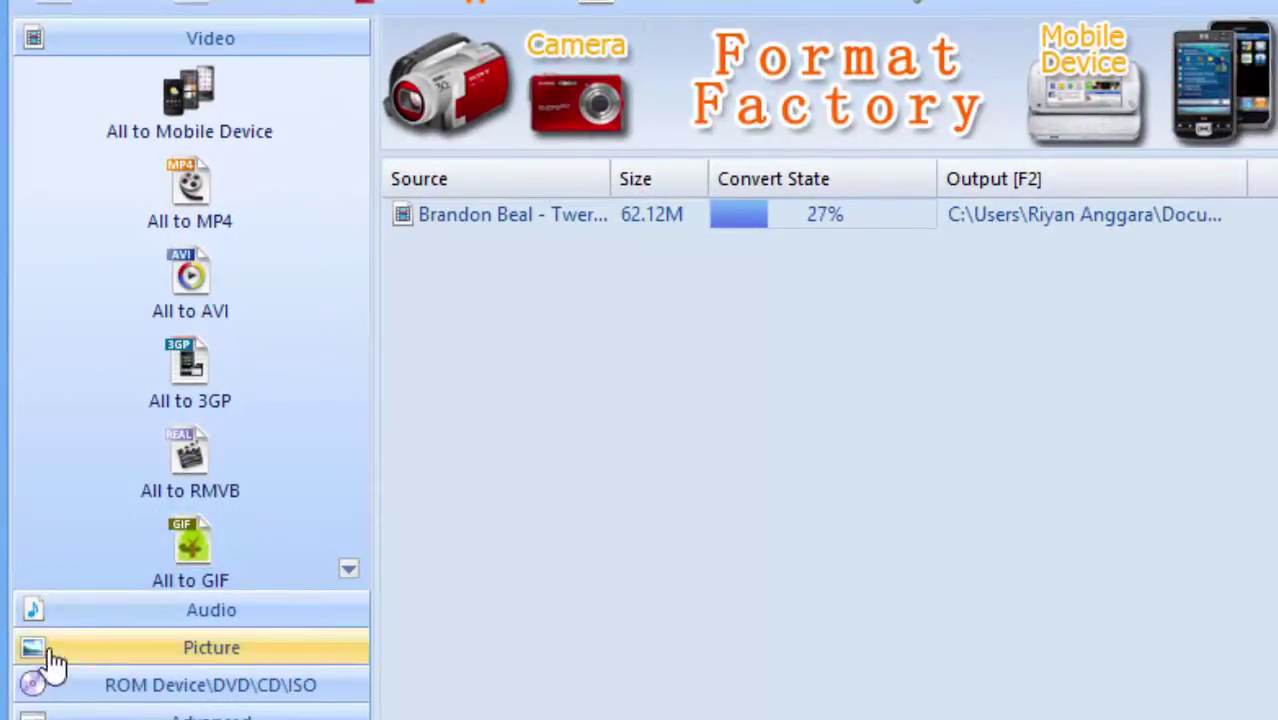
- Examine the conversion tools in the Audio, Picture, ROM Device\DVD\CD\ISO, Advanced and Video categories, and the available interface skins
click(82, 611)
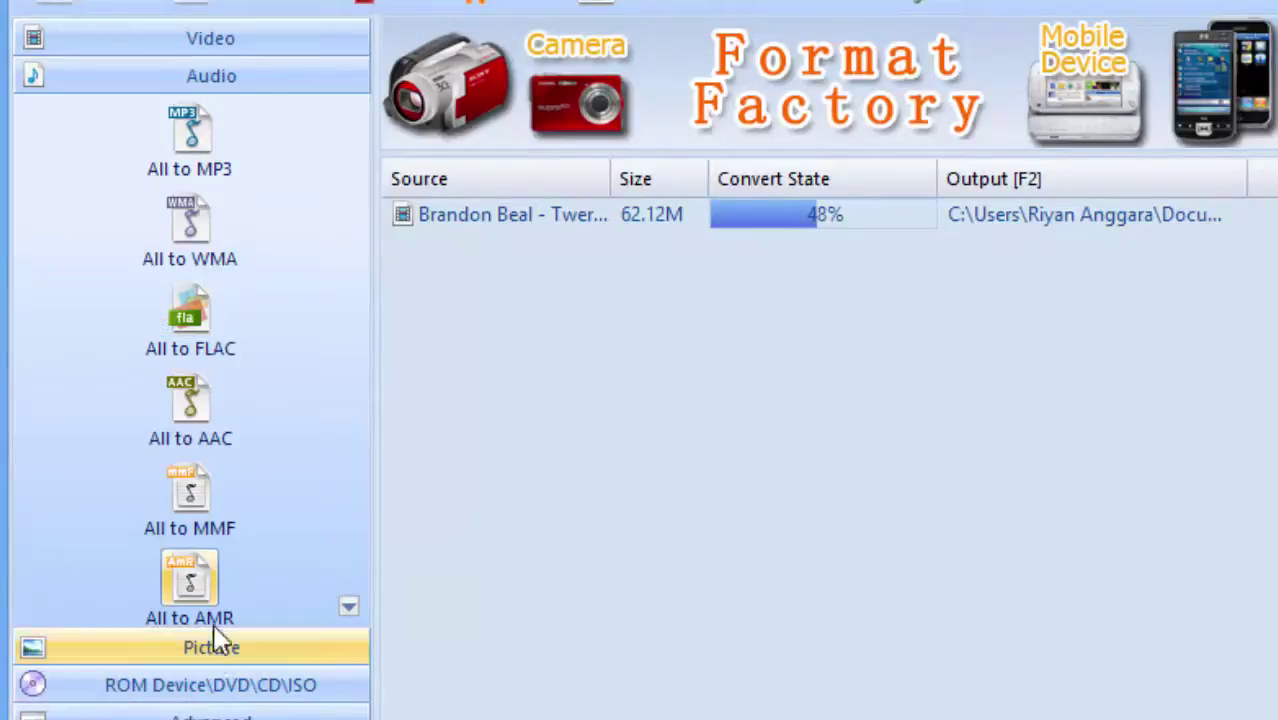
click(214, 650)
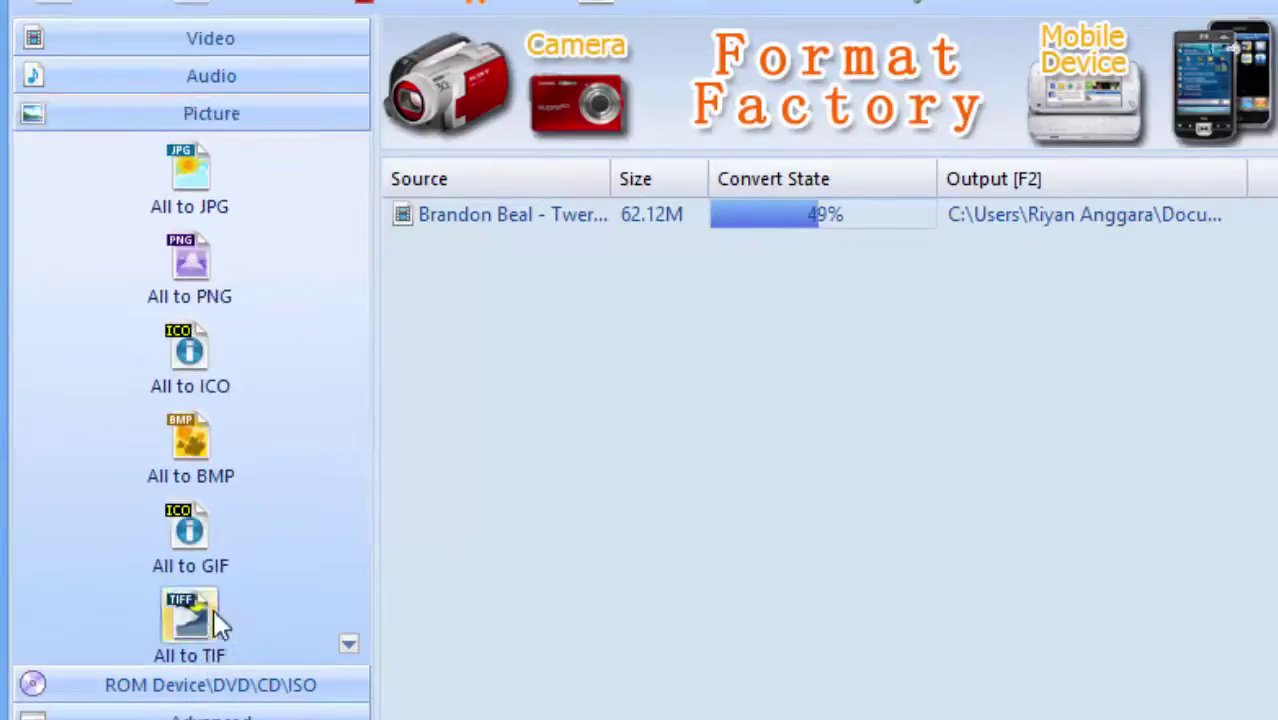
click(158, 683)
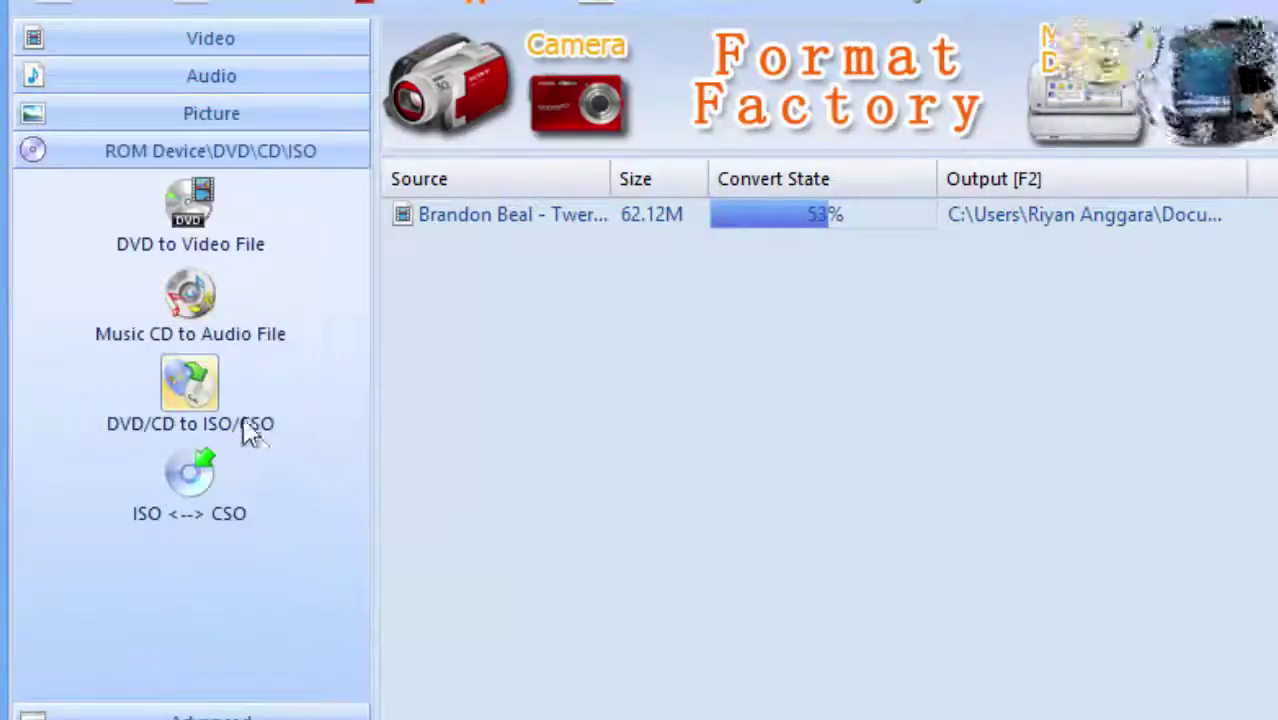
click(160, 712)
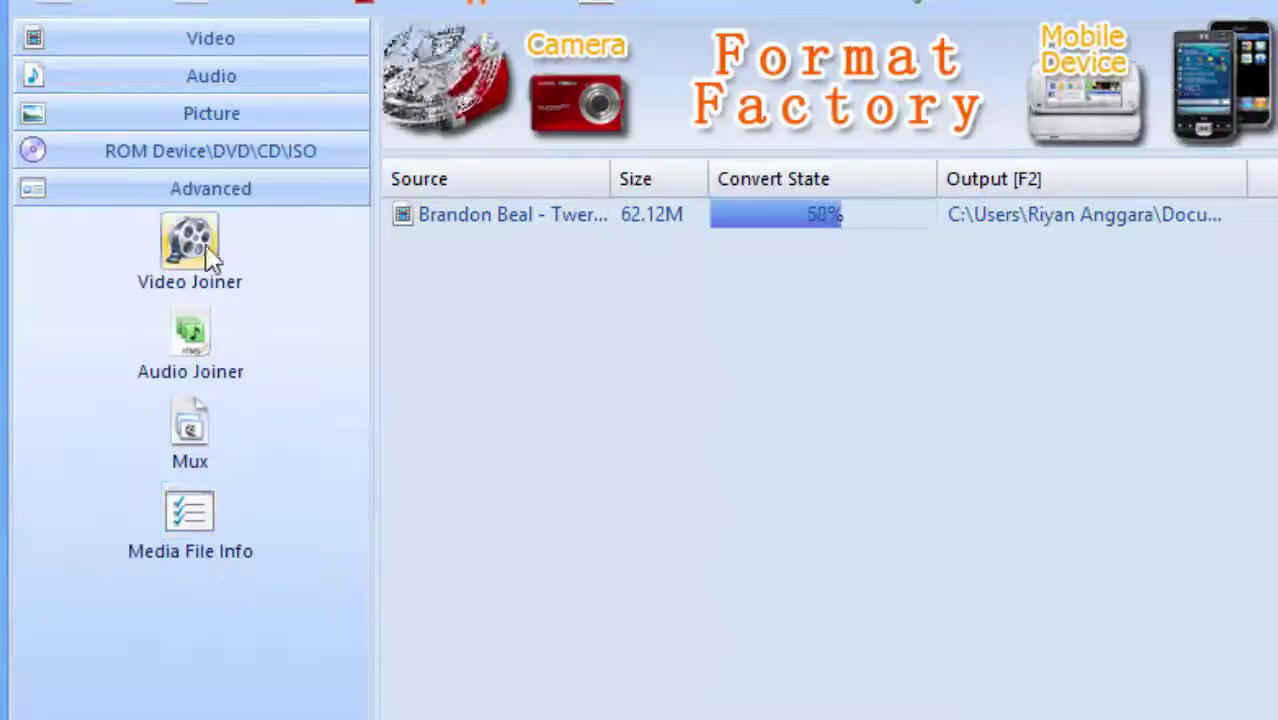
click(106, 152)
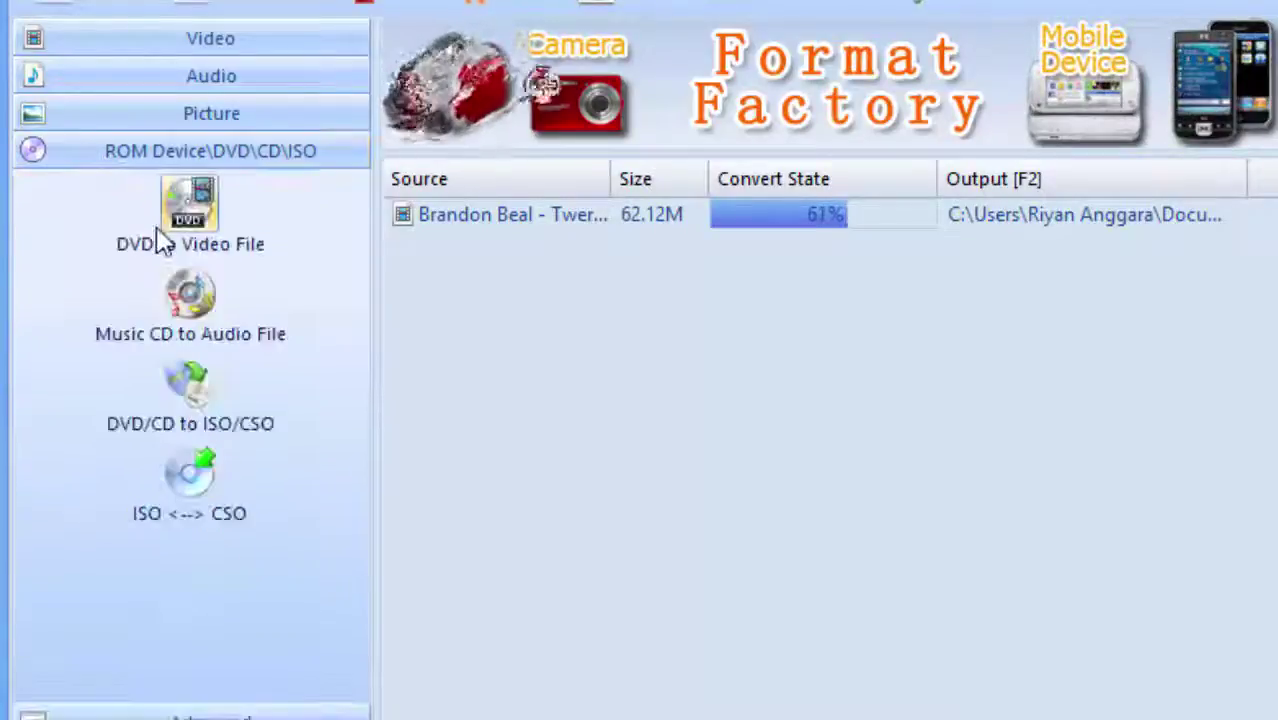
click(222, 114)
click(222, 78)
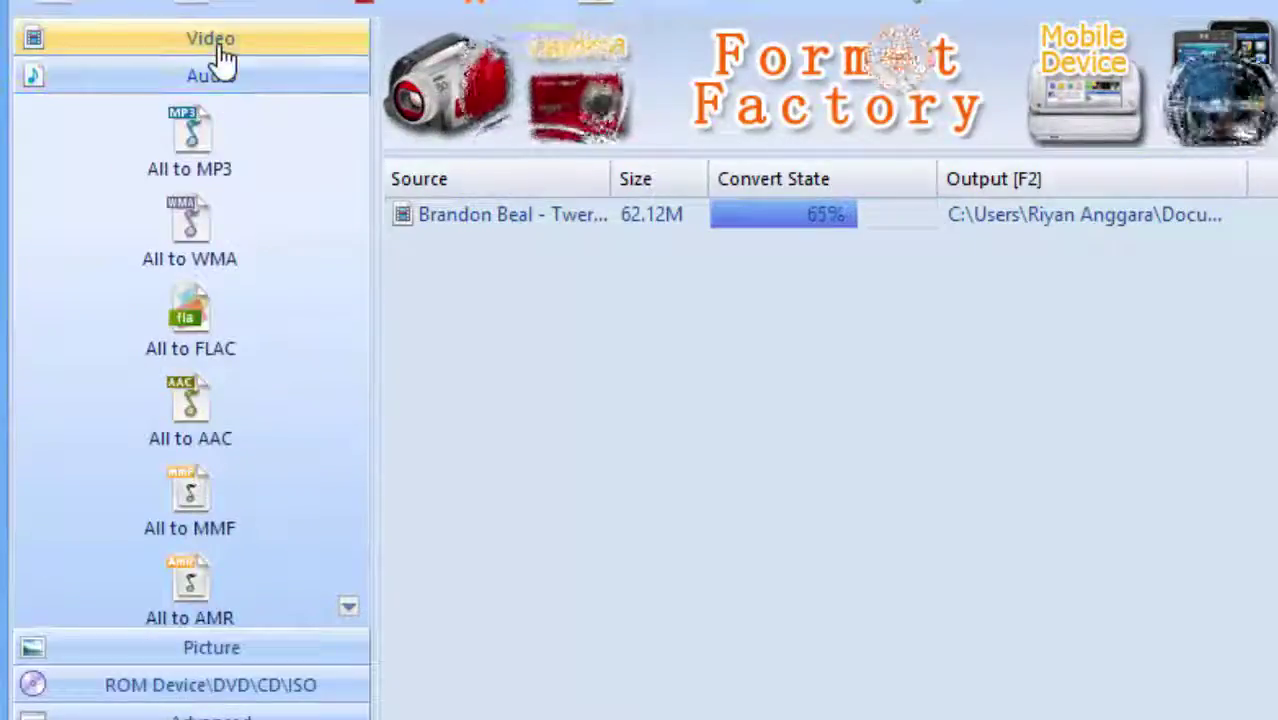
click(218, 42)
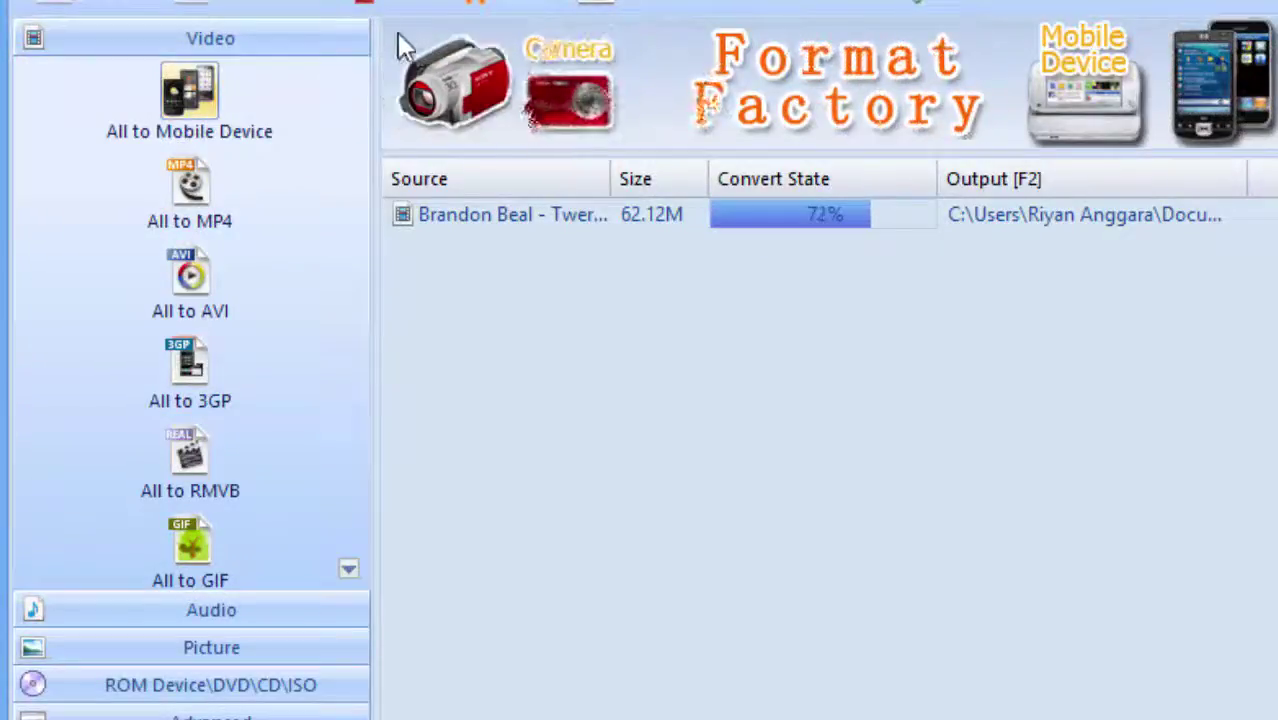
click(105, 0)
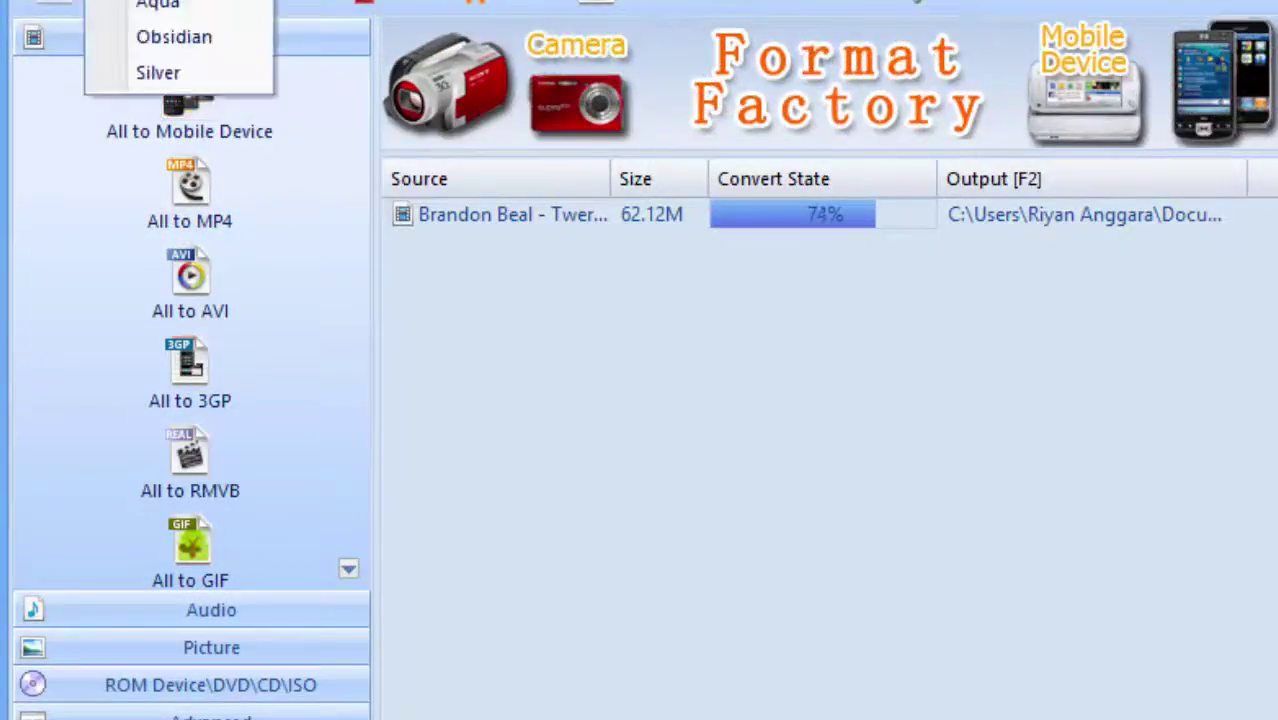
mouse_move(170, 0)
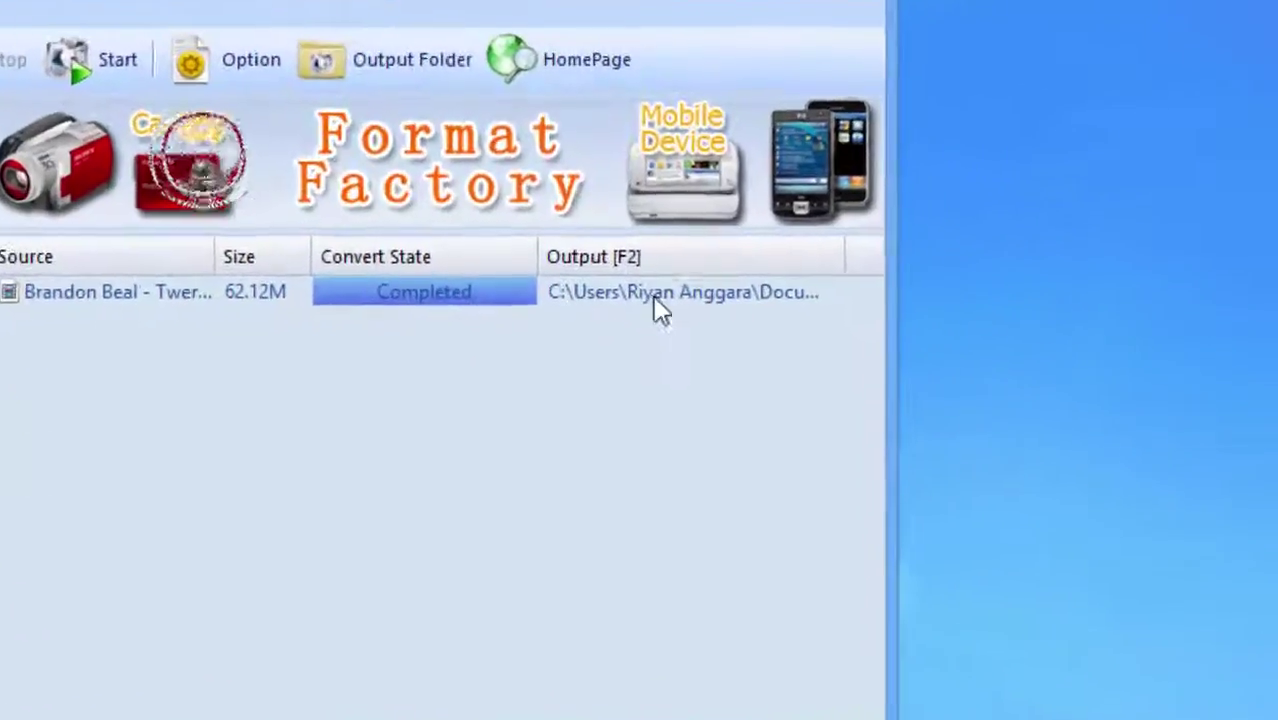
- Check the converted video in the FFOutput folder of the Documents library, and close both the folder window and Format Factory
click(647, 297)
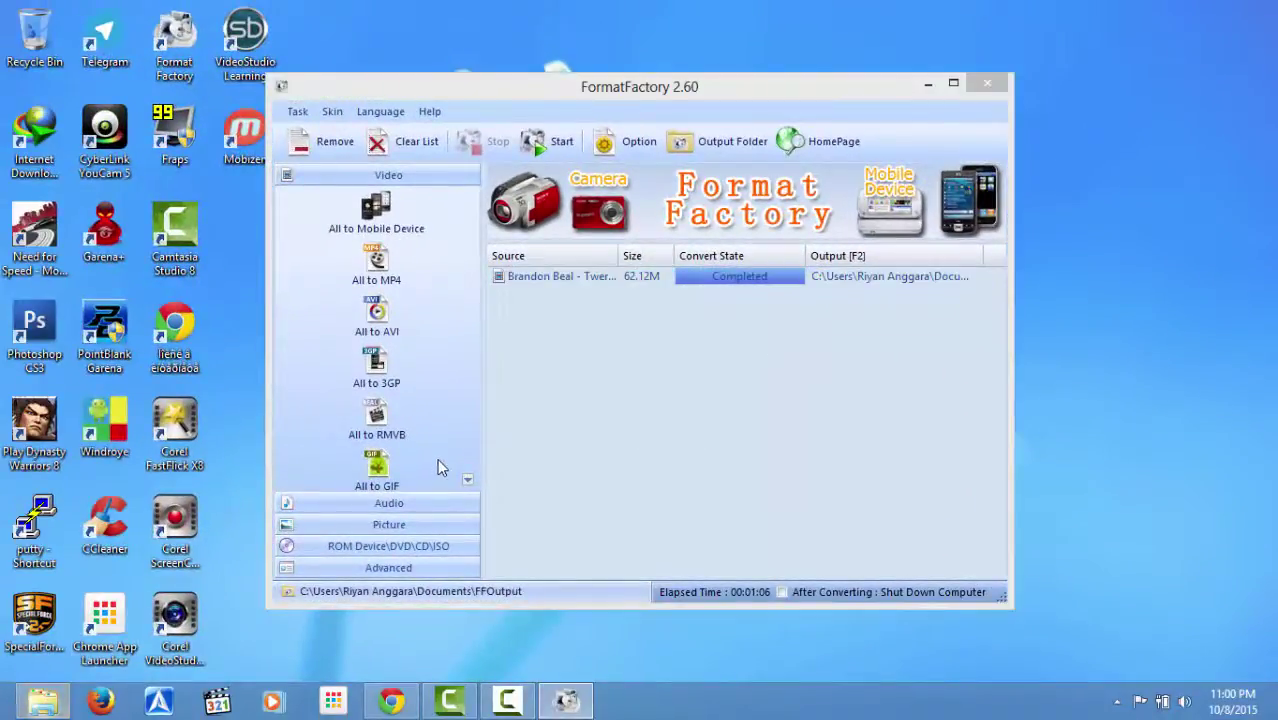
key(super+e)
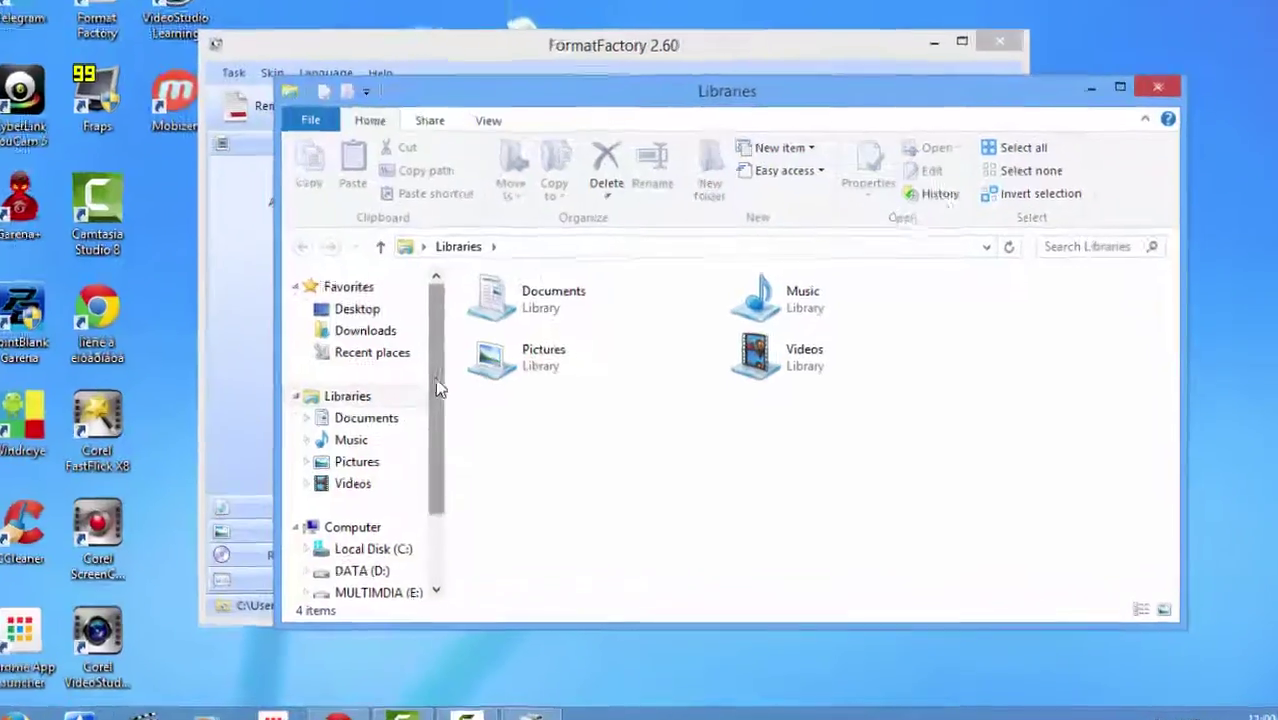
click(417, 422)
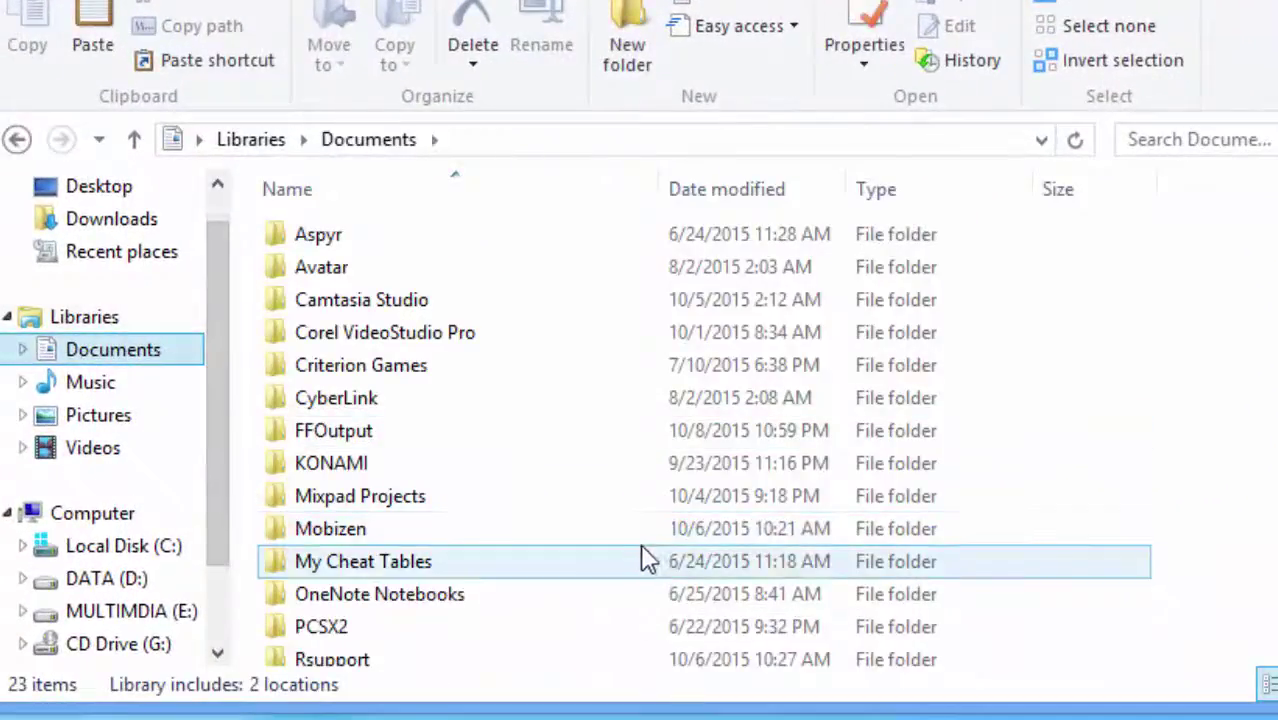
click(363, 435)
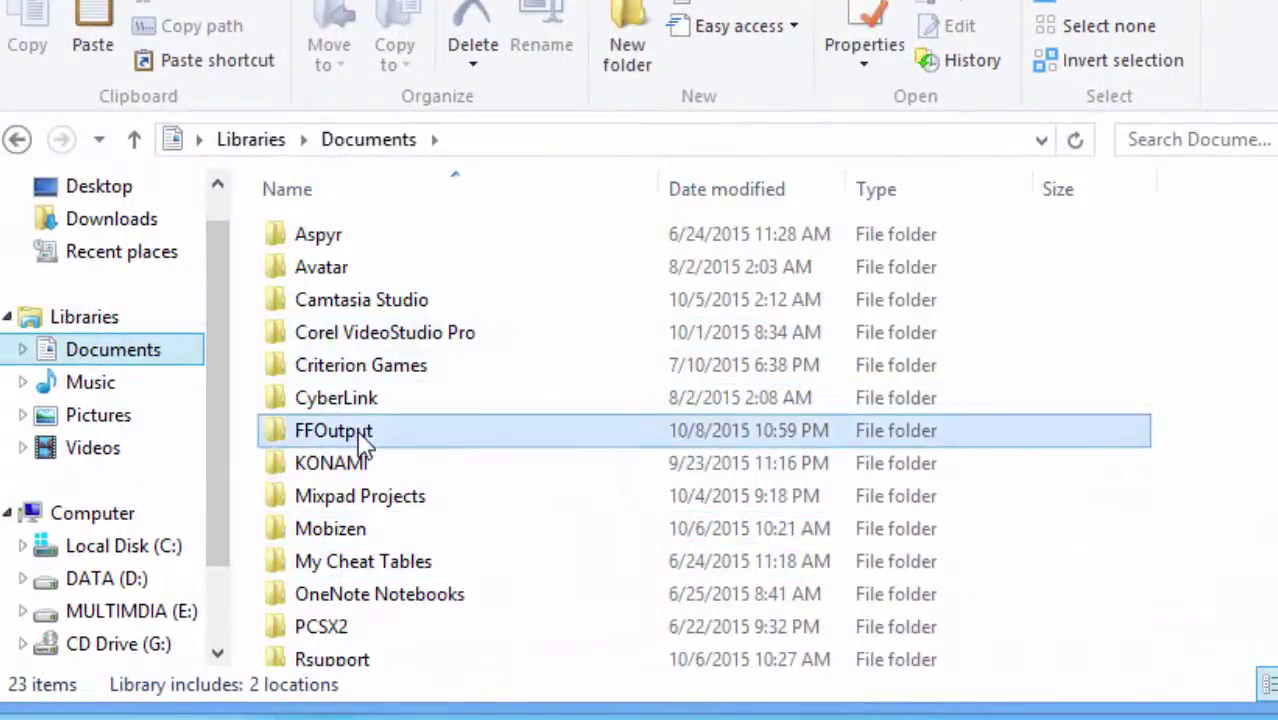
double_click(371, 439)
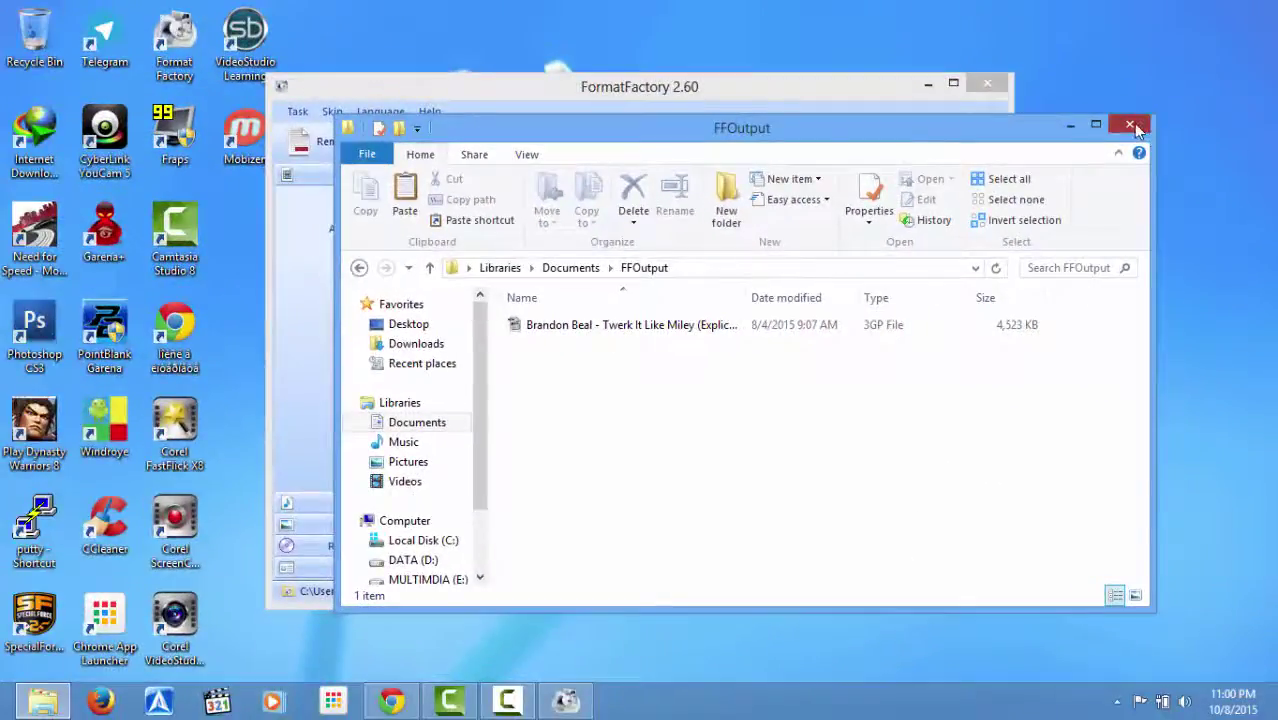
click(1131, 126)
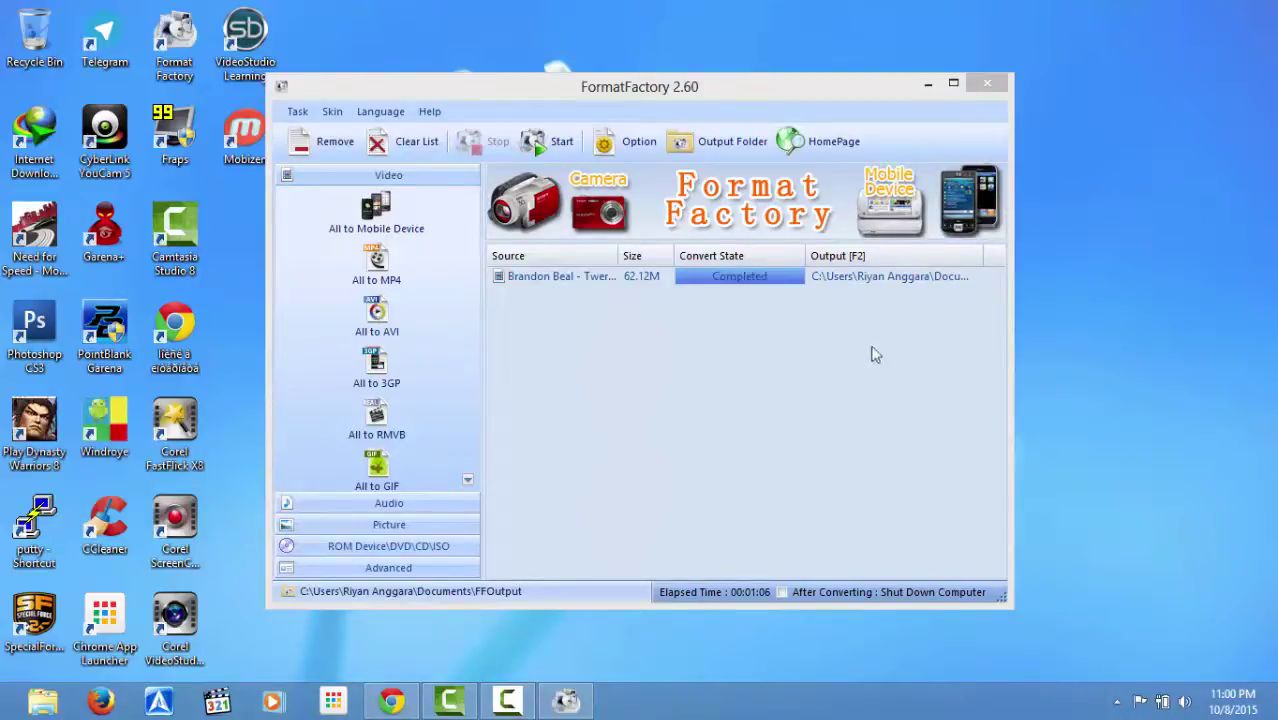
click(987, 84)
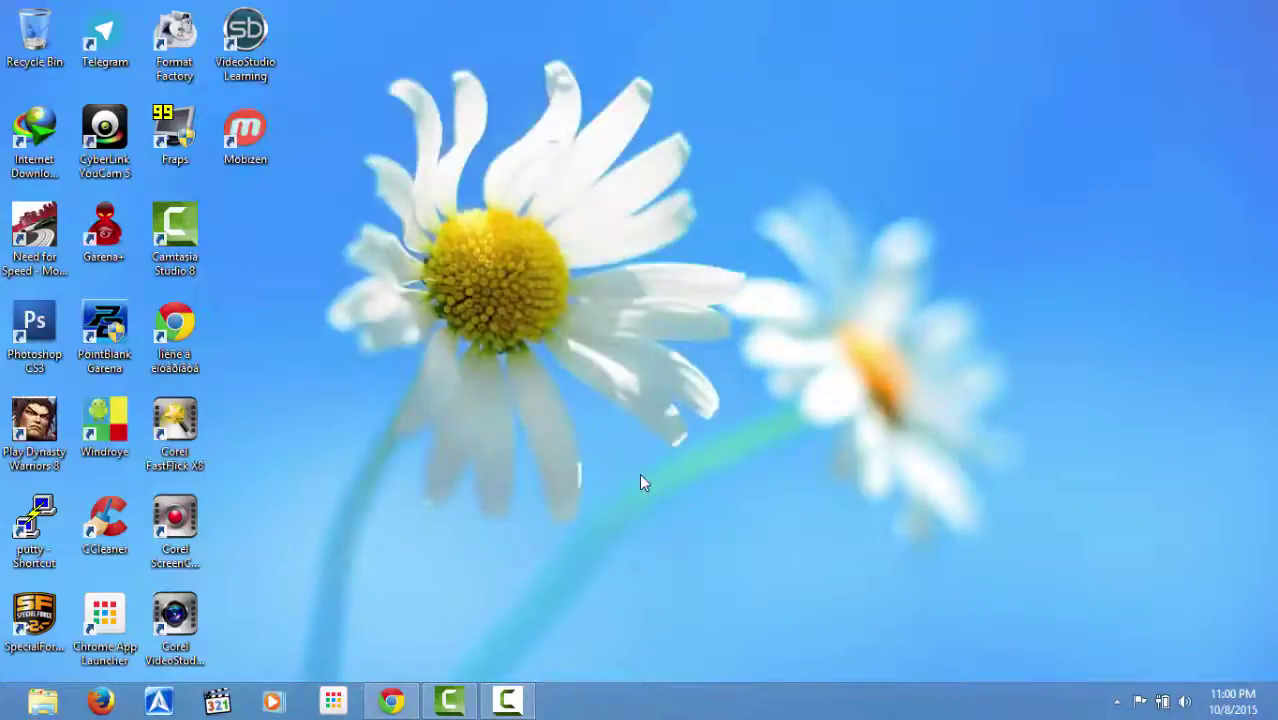